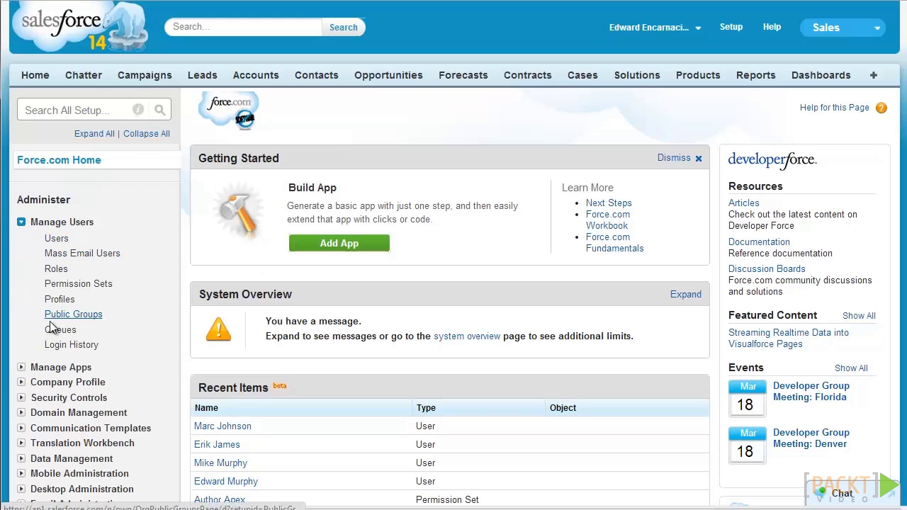
# Go to the Queues page under Manage Users in Setup
pyautogui.click(54, 331)
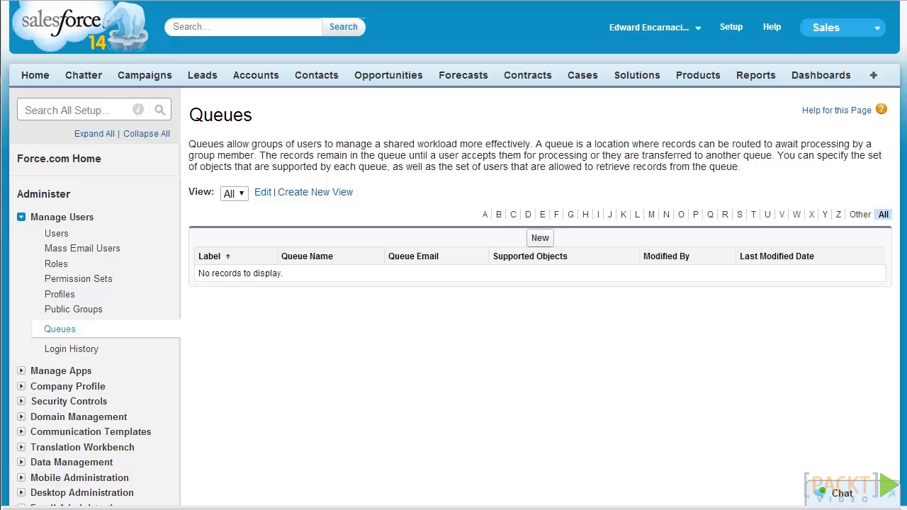
# Start a new queue from the Queues page
pyautogui.click(538, 238)
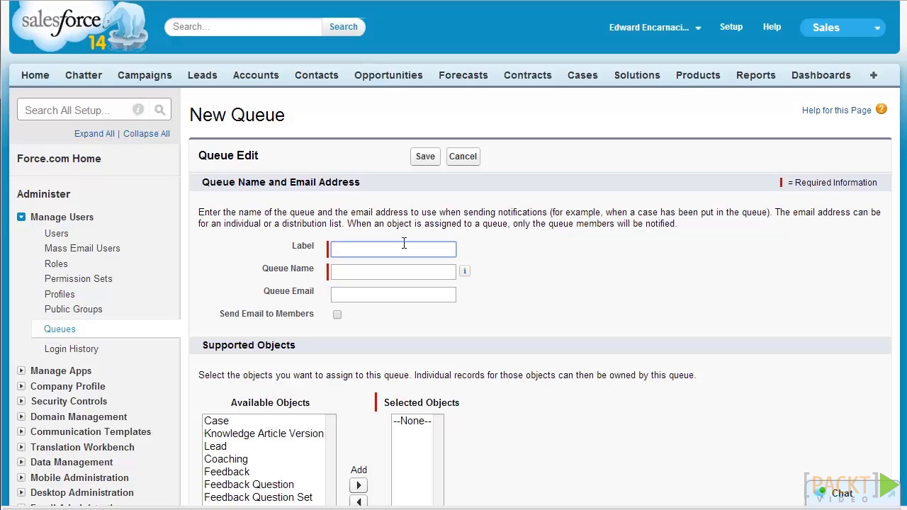
# Label the queue 'International Sales', auto-filling International_Sales as its name, and enter the queue e-mail address
pyautogui.write('Internation')
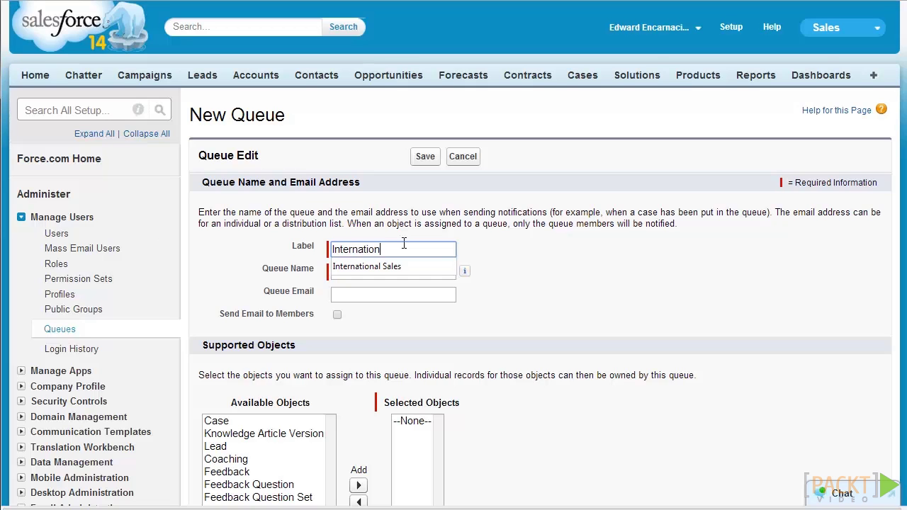
pyautogui.write('al Sales')
pyautogui.press('Tab')
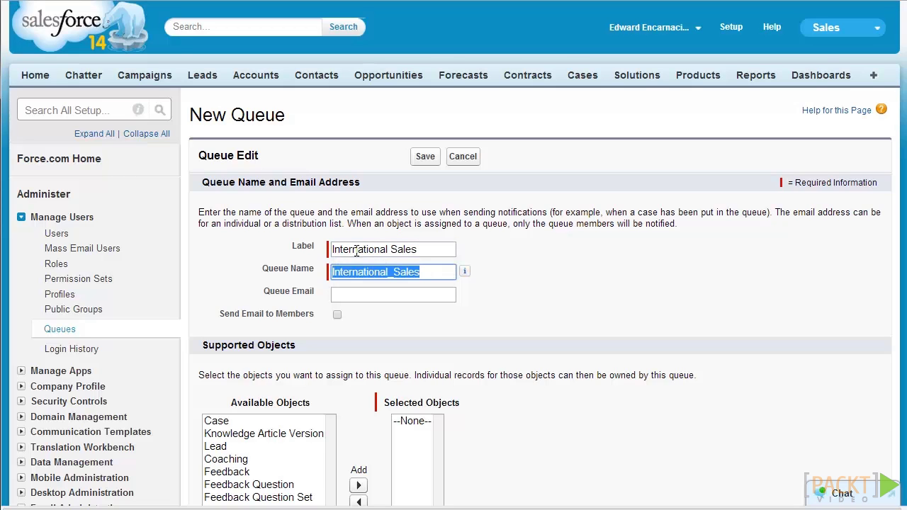
pyautogui.click(395, 292)
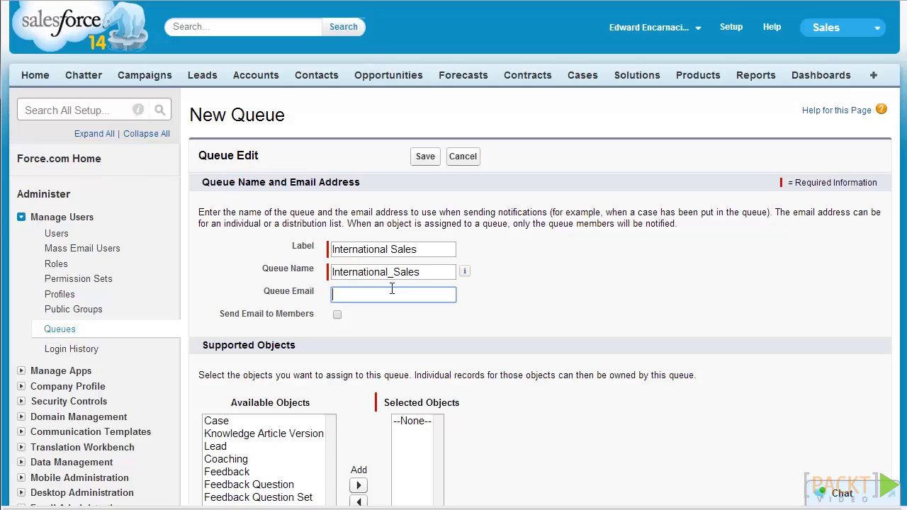
# Add Lead to the queue's selected supported objects
pyautogui.scroll(-2, 393, 298)
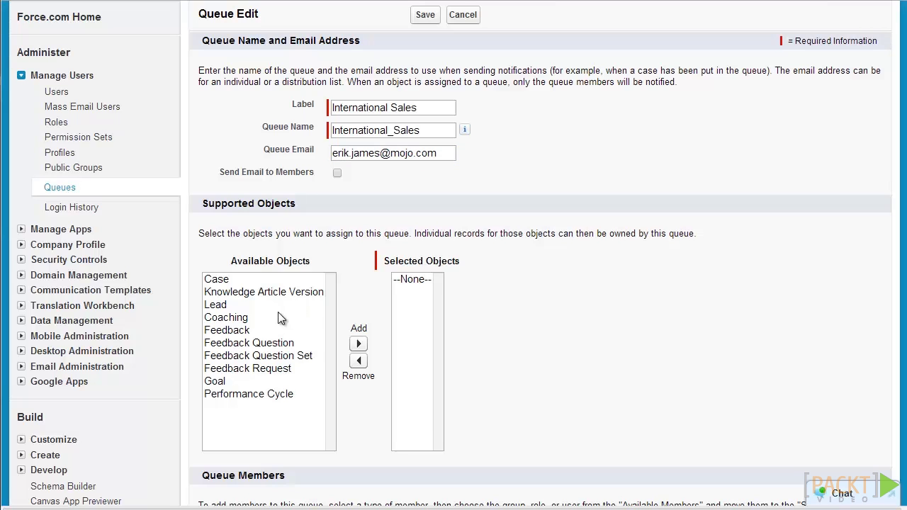
pyautogui.click(279, 305)
pyautogui.click(358, 344)
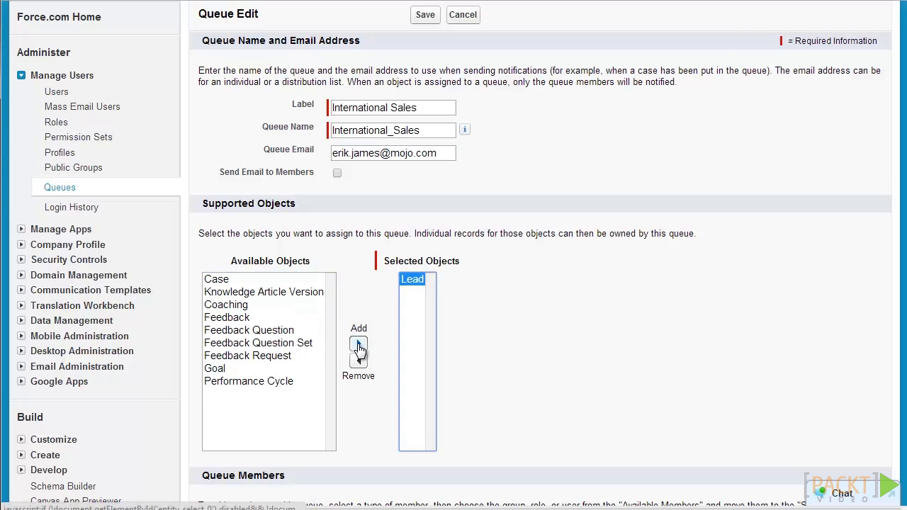
# Search roles for 'Sales' and add the International Sales role as a queue member
pyautogui.scroll(-4, 376, 283)
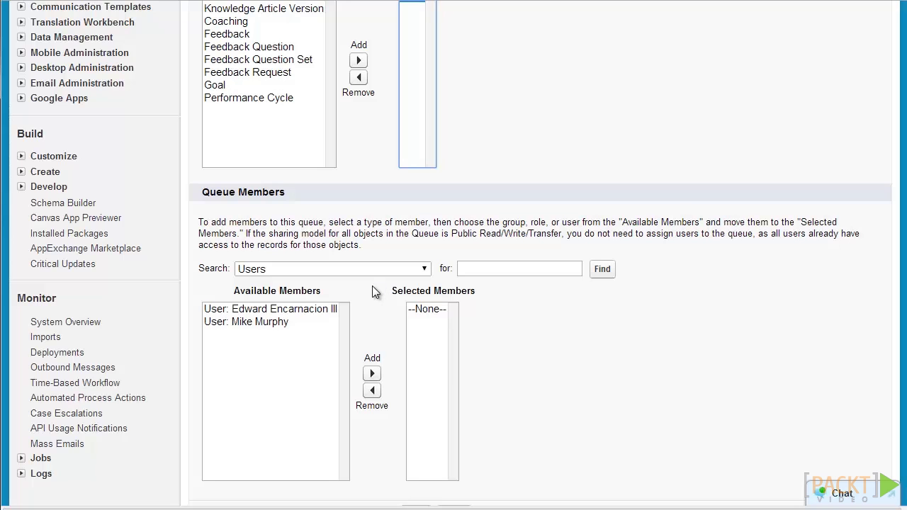
pyautogui.click(306, 272)
pyautogui.click(302, 295)
pyautogui.click(488, 269)
pyautogui.write('Sales')
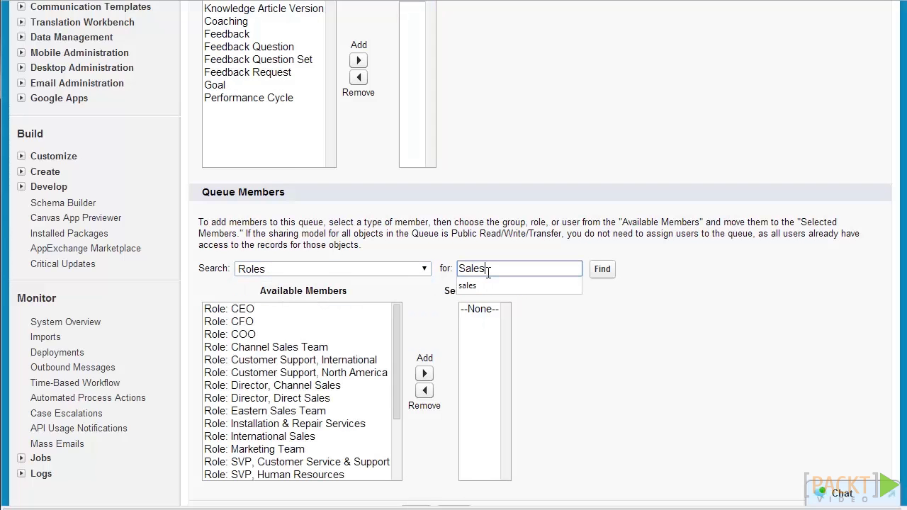
pyautogui.click(603, 273)
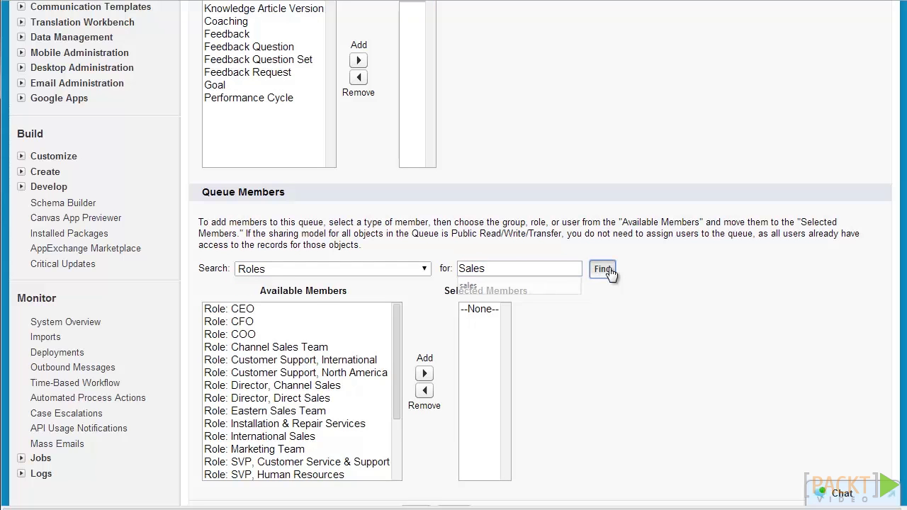
pyautogui.scroll(-2, 209, 364)
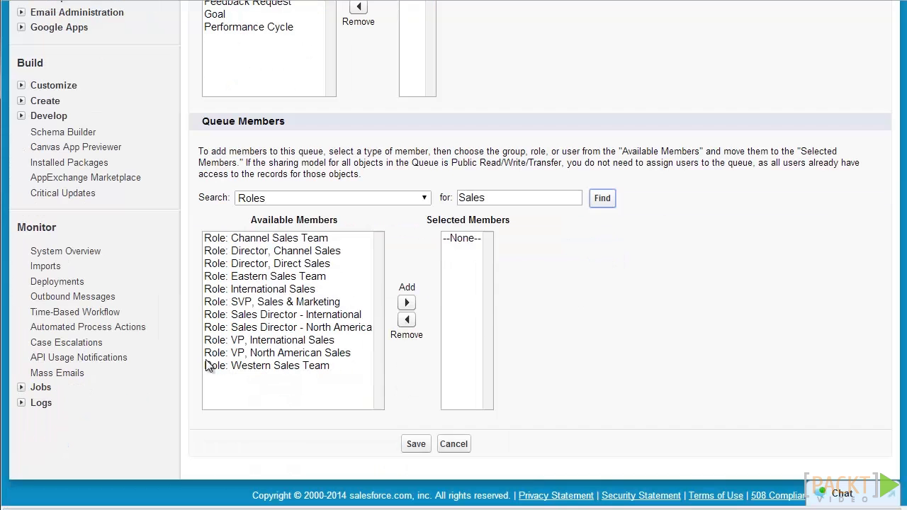
pyautogui.click(249, 289)
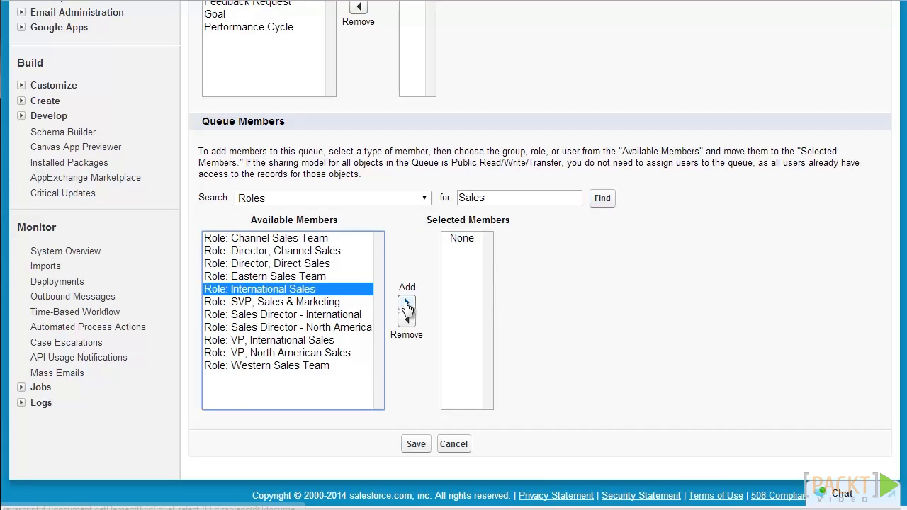
pyautogui.click(407, 303)
# Save the new International Sales queue
pyautogui.press('Home')
pyautogui.scroll(-5, 414, 300)
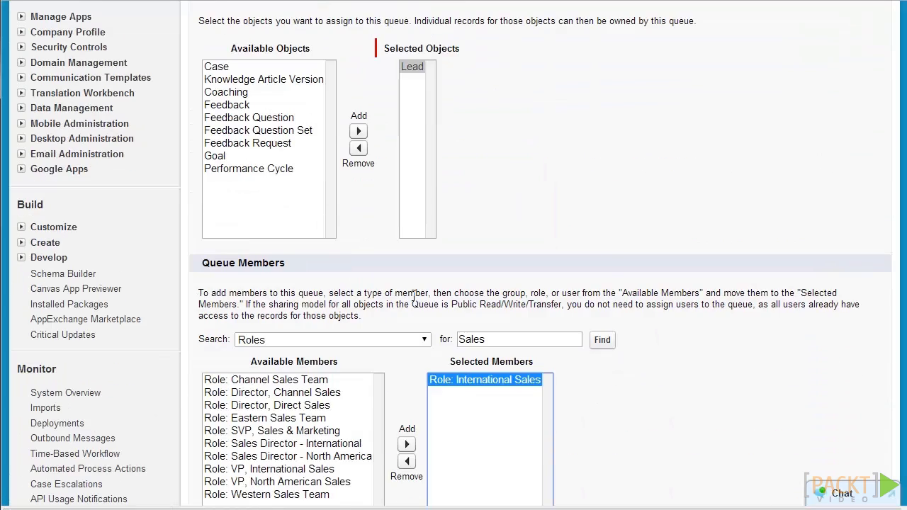
pyautogui.click(411, 431)
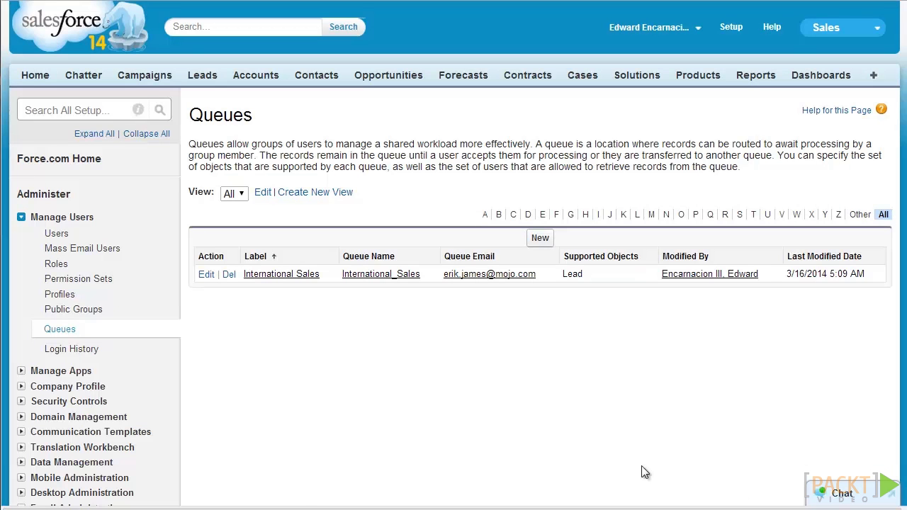
# Open the Aethna Home Products lead from Recent Leads on the Leads home page
pyautogui.rightClick(195, 74)
pyautogui.click(206, 77)
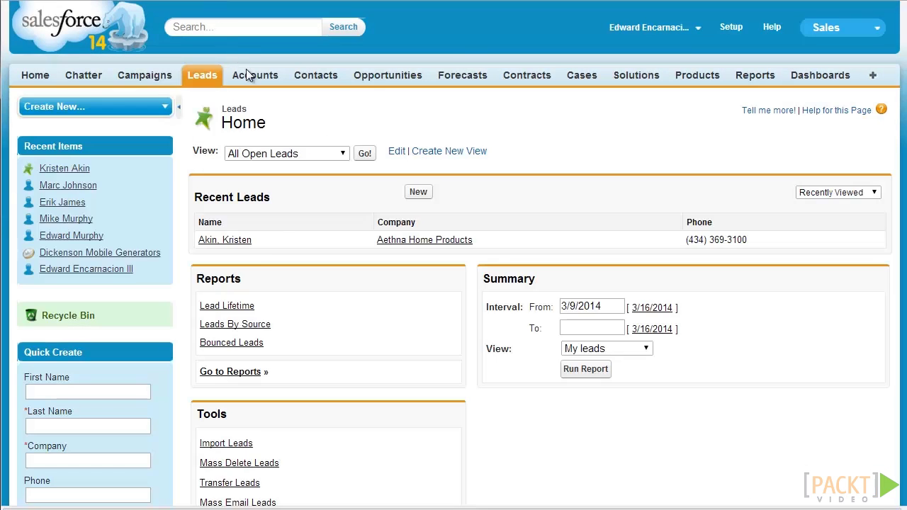
pyautogui.click(241, 241)
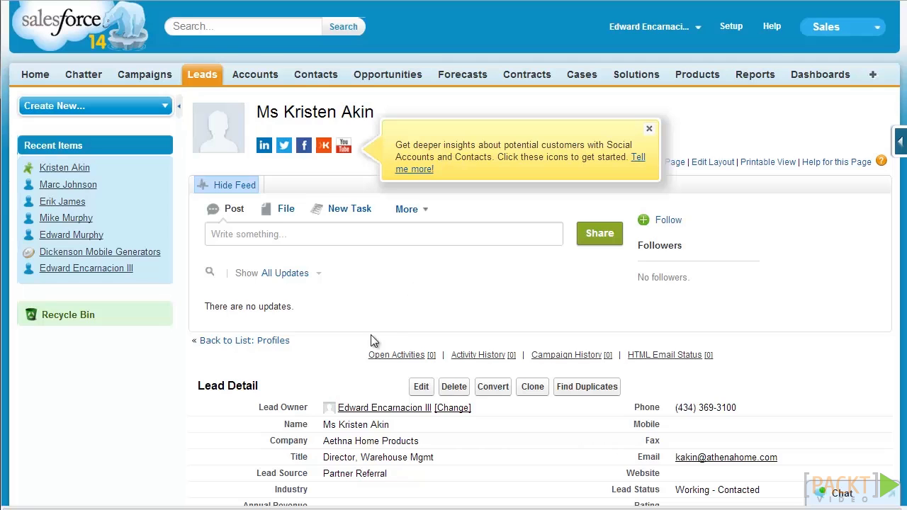
# Change the Aethna Home Products lead's owner to the 'International sales' queue and save
pyautogui.click(451, 410)
pyautogui.click(401, 284)
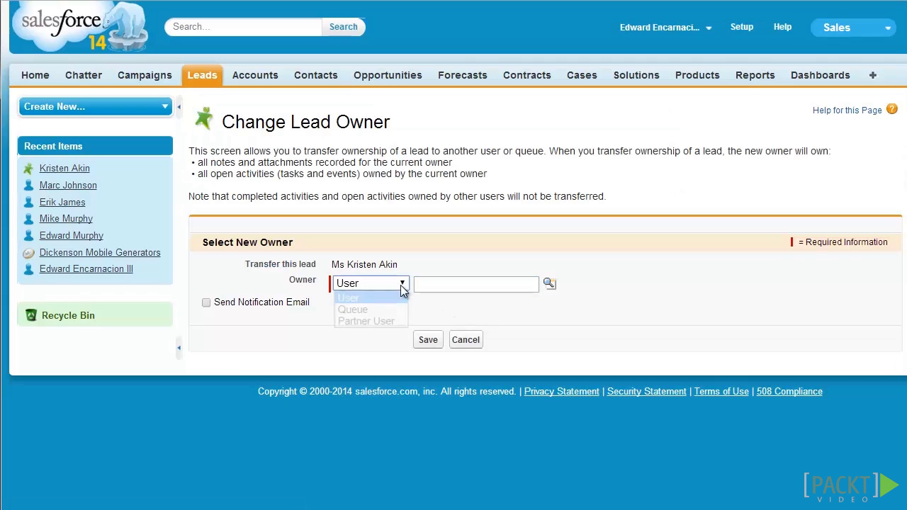
pyautogui.click(397, 310)
pyautogui.click(426, 287)
pyautogui.write('International sales')
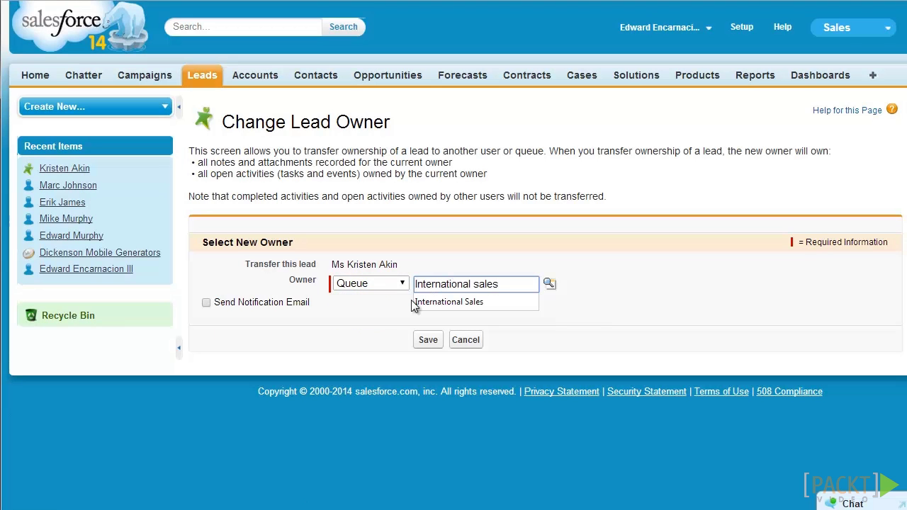
pyautogui.click(423, 342)
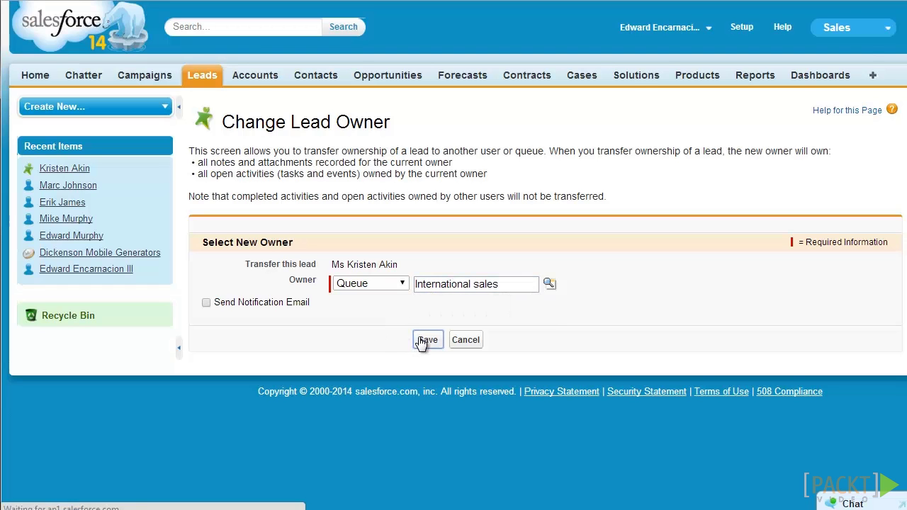